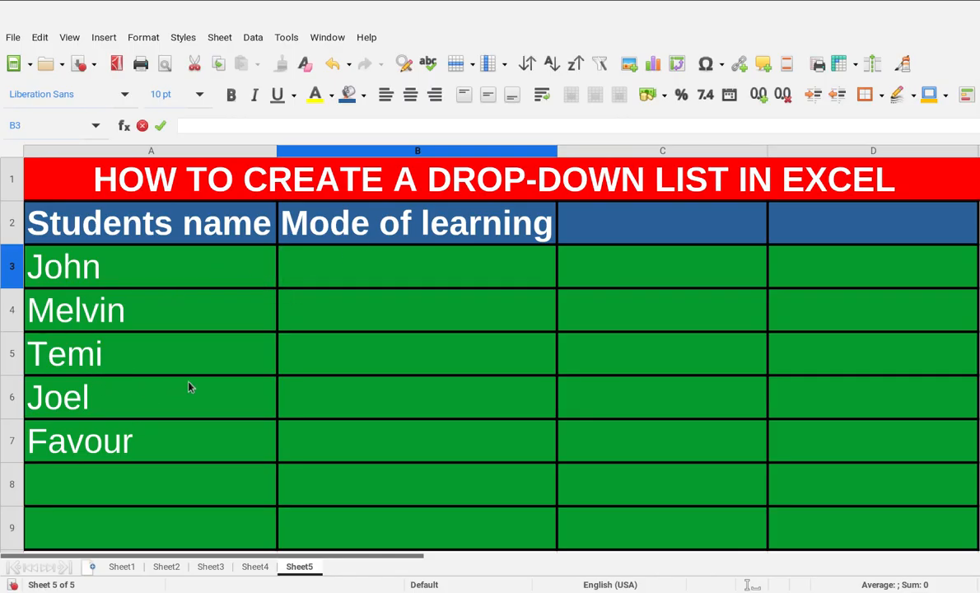
pyautogui.click(324, 270)
pyautogui.click(333, 270)
pyautogui.click(332, 298)
pyautogui.click(353, 273)
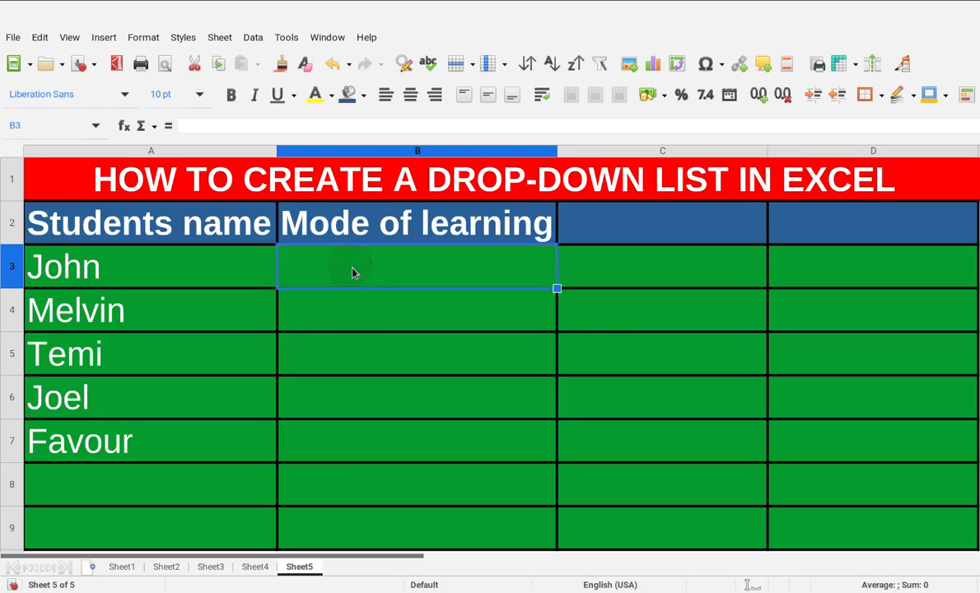
pyautogui.click(431, 311)
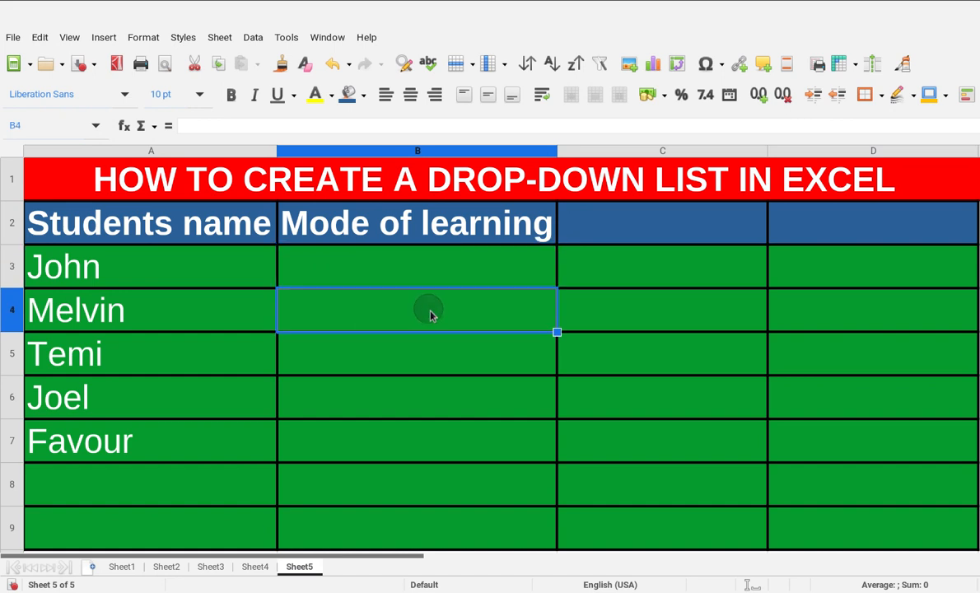
pyautogui.click(438, 353)
pyautogui.click(424, 405)
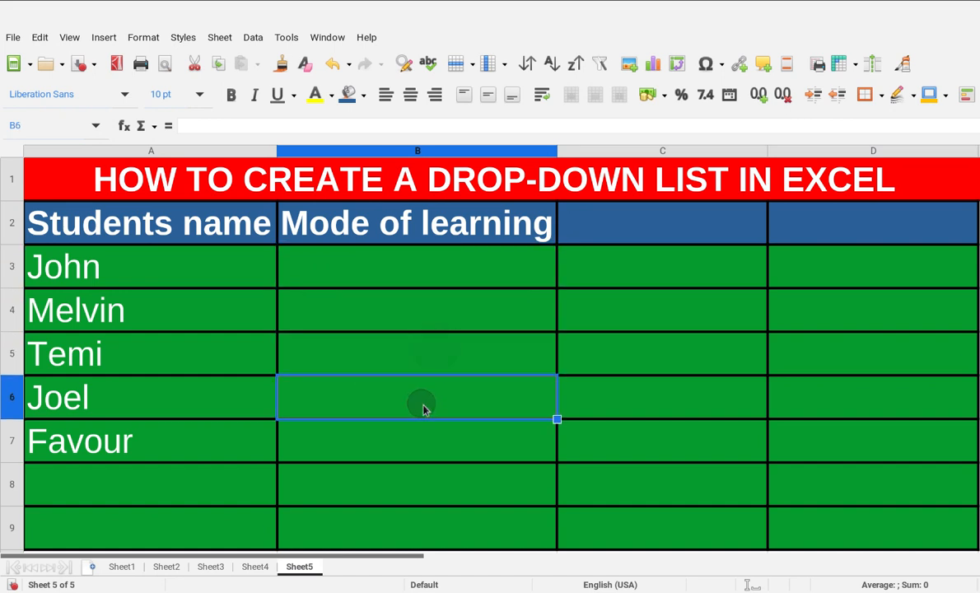
pyautogui.click(414, 446)
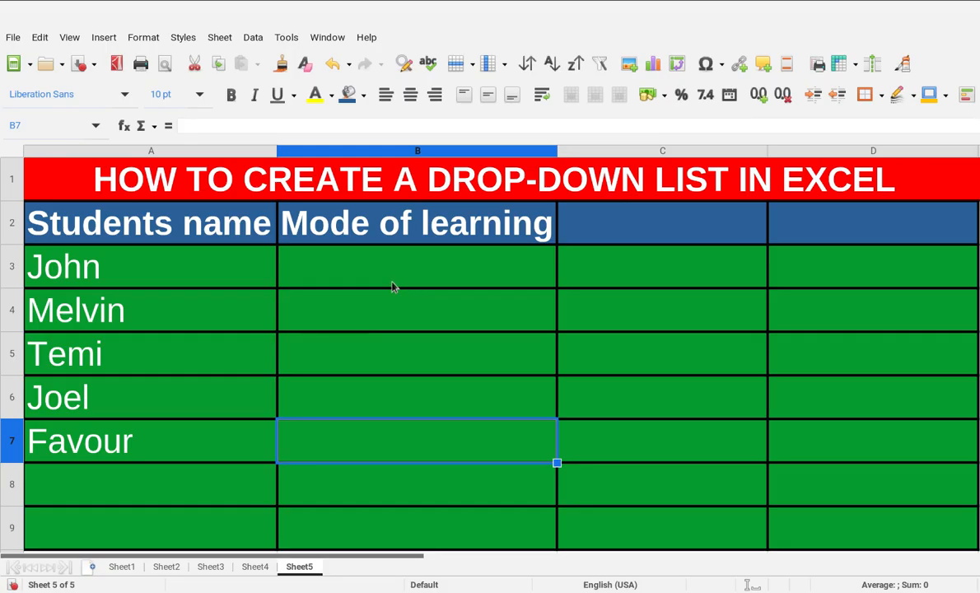
# Start a validity rule for the Mode of learning cells B3:B7 that allows only values from a List.
pyautogui.click(365, 277)
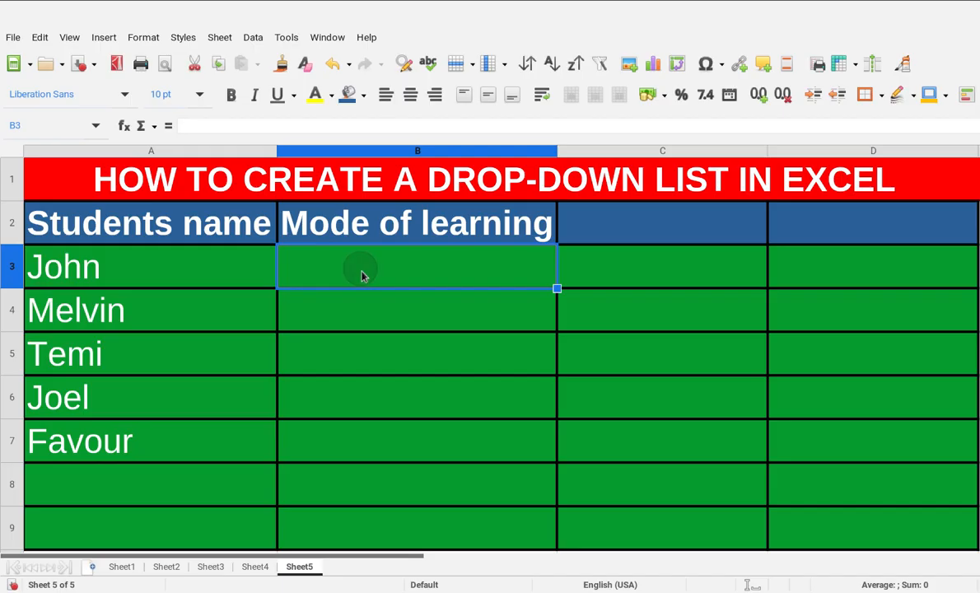
pyautogui.moveTo(363, 276); pyautogui.dragTo(398, 439)
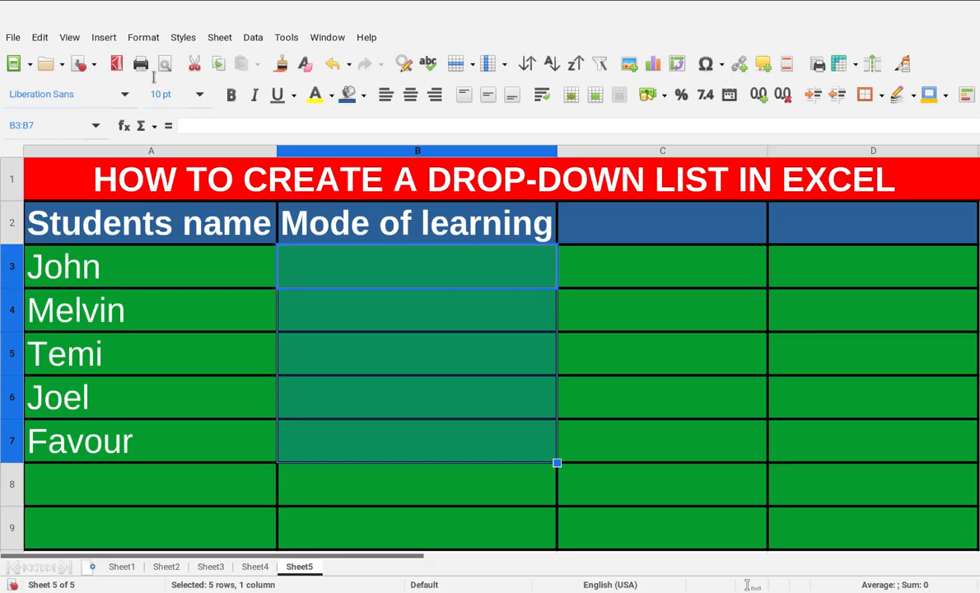
pyautogui.click(253, 38)
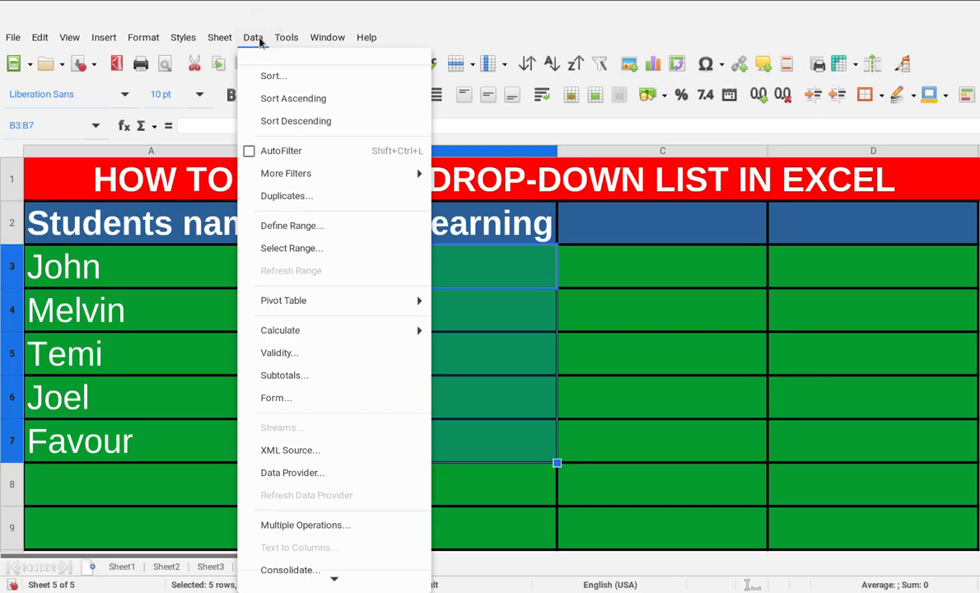
pyautogui.click(295, 356)
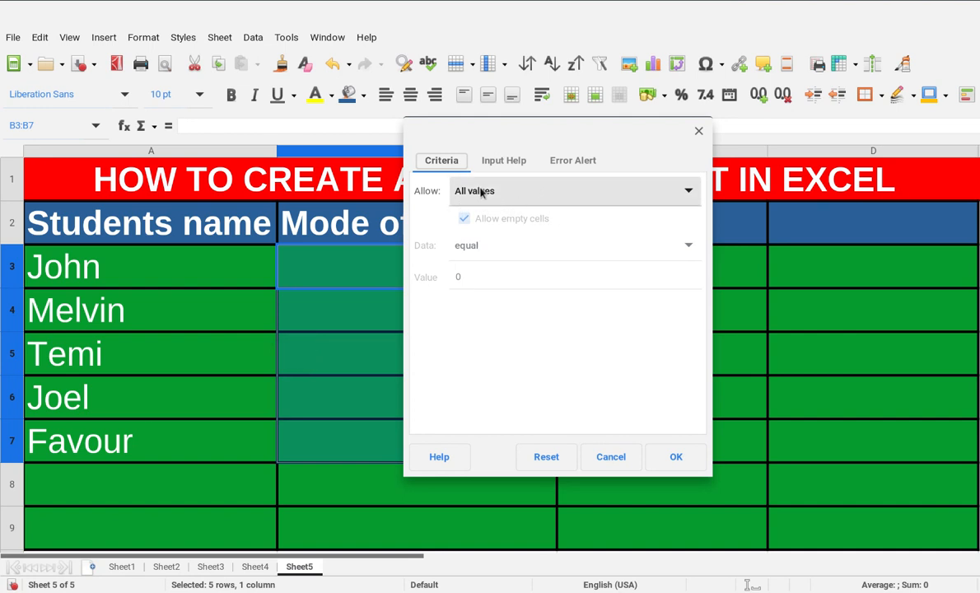
pyautogui.click(687, 194)
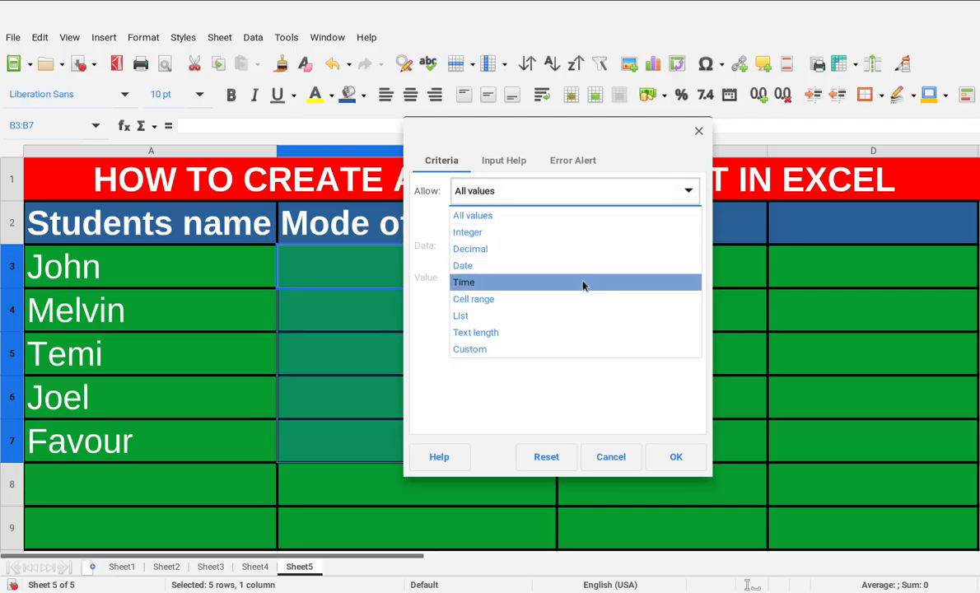
pyautogui.click(594, 325)
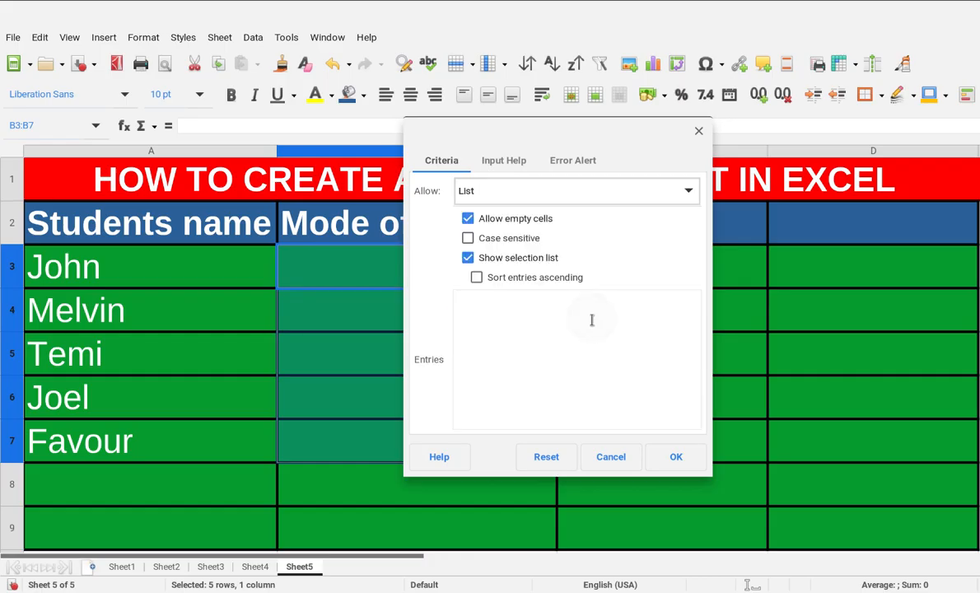
# Enter Offline, Online and Hybrid as separate list entries and apply the validity rule.
pyautogui.click(474, 301)
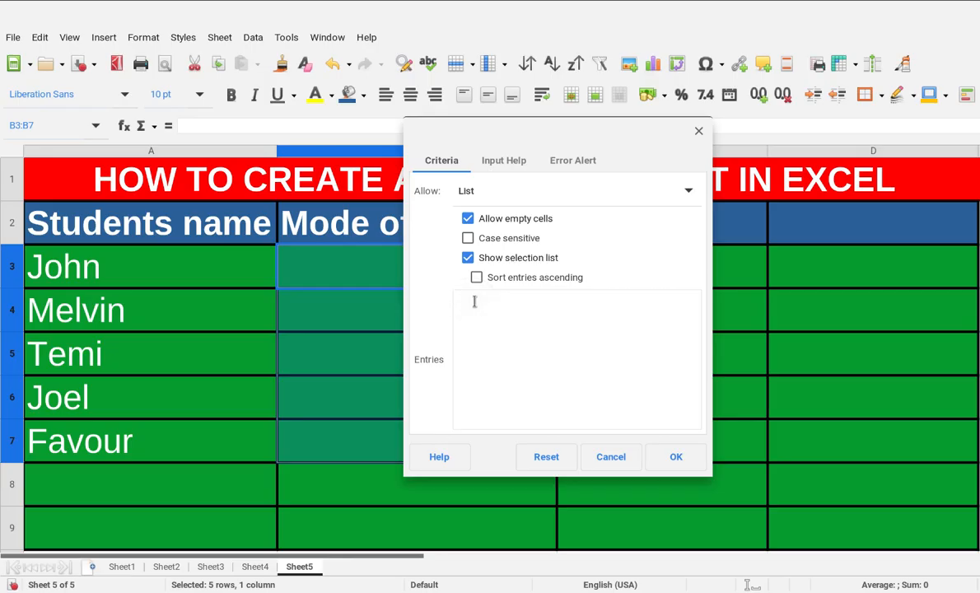
pyautogui.write('Offline')
pyautogui.press('Return')
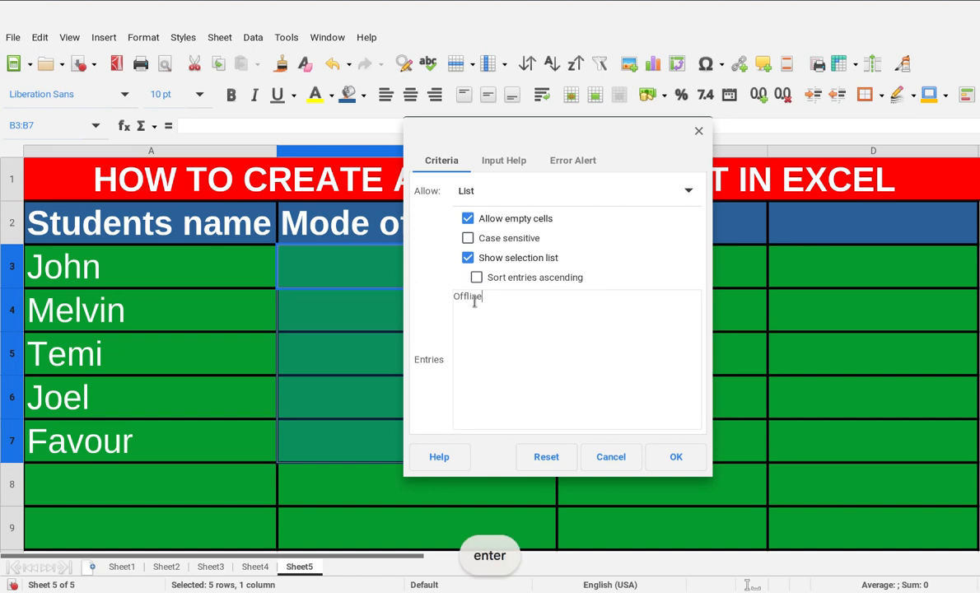
pyautogui.write('O')
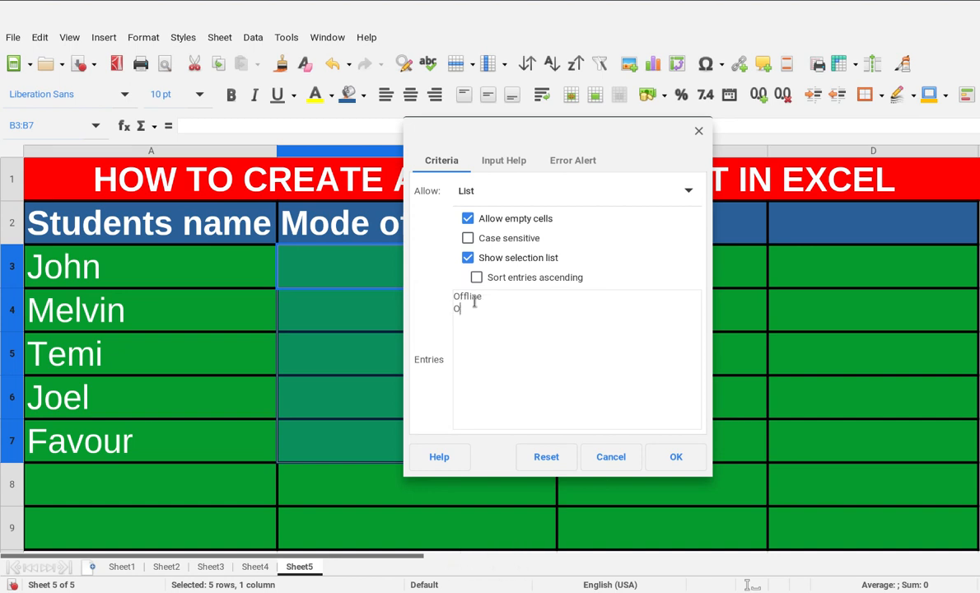
pyautogui.write('nline')
pyautogui.press('Return')
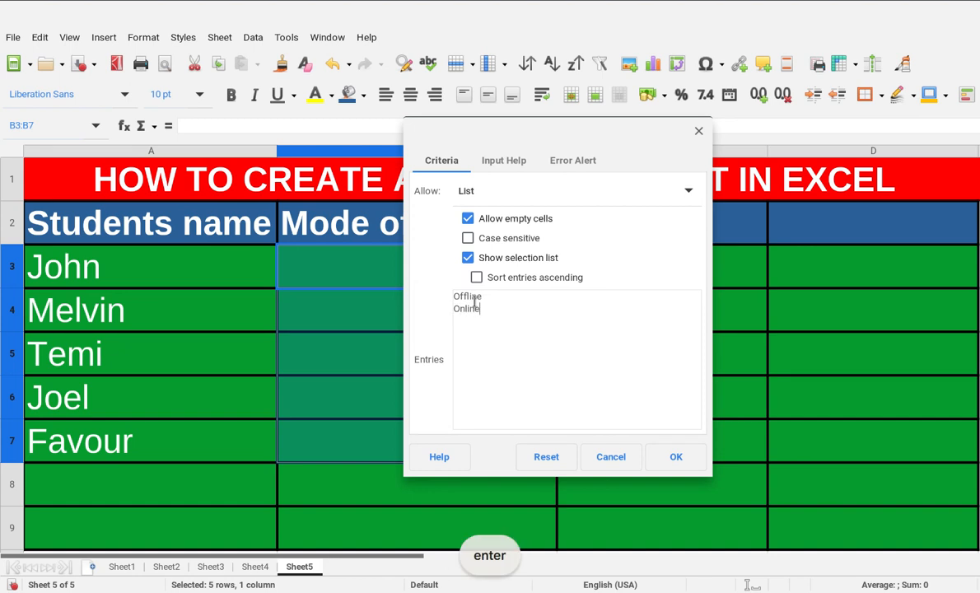
pyautogui.write('H')
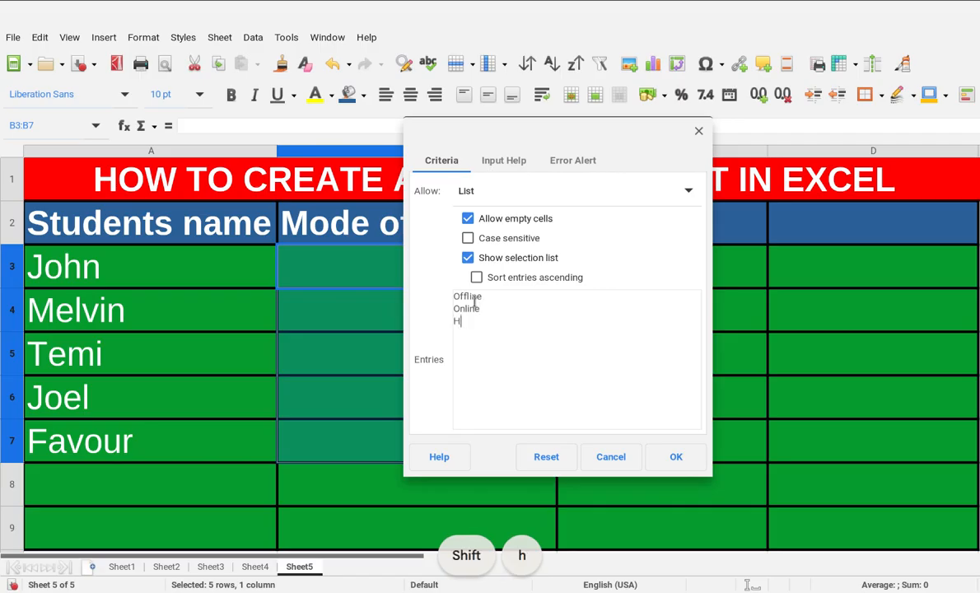
pyautogui.write('ybrid')
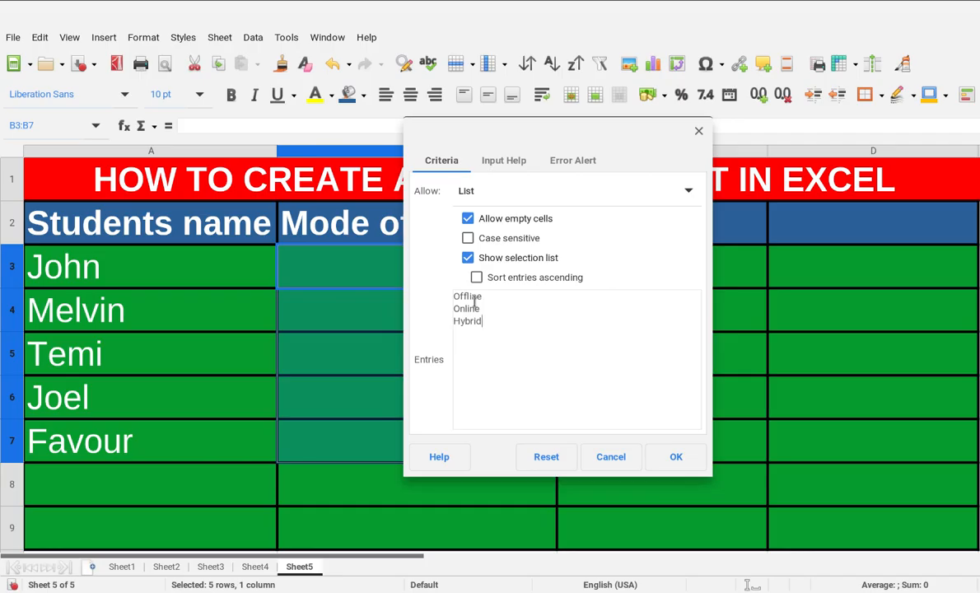
pyautogui.press('Return')
pyautogui.click(676, 458)
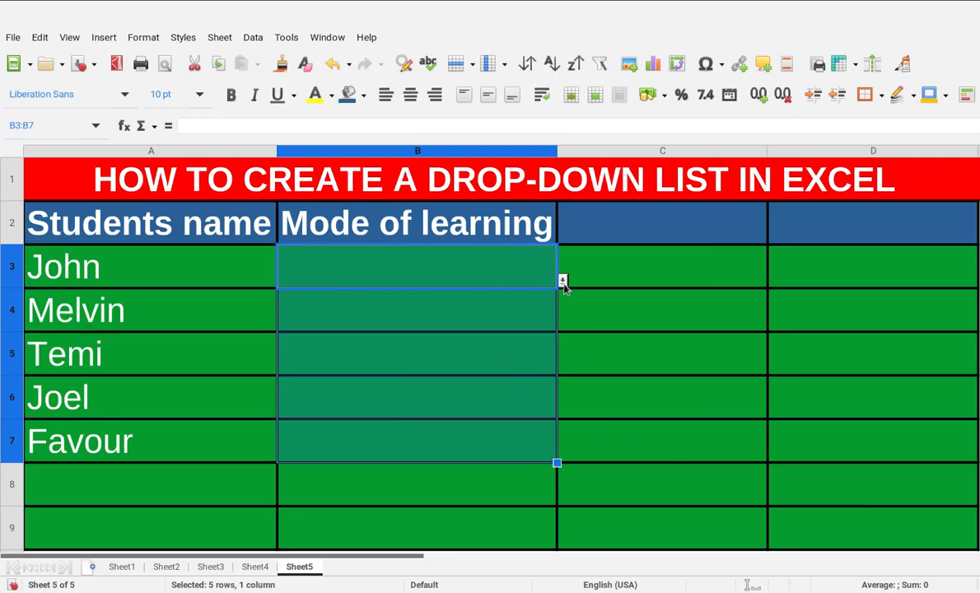
# Check cells B4 through B7 one by one for a drop-down selector.
pyautogui.click(530, 317)
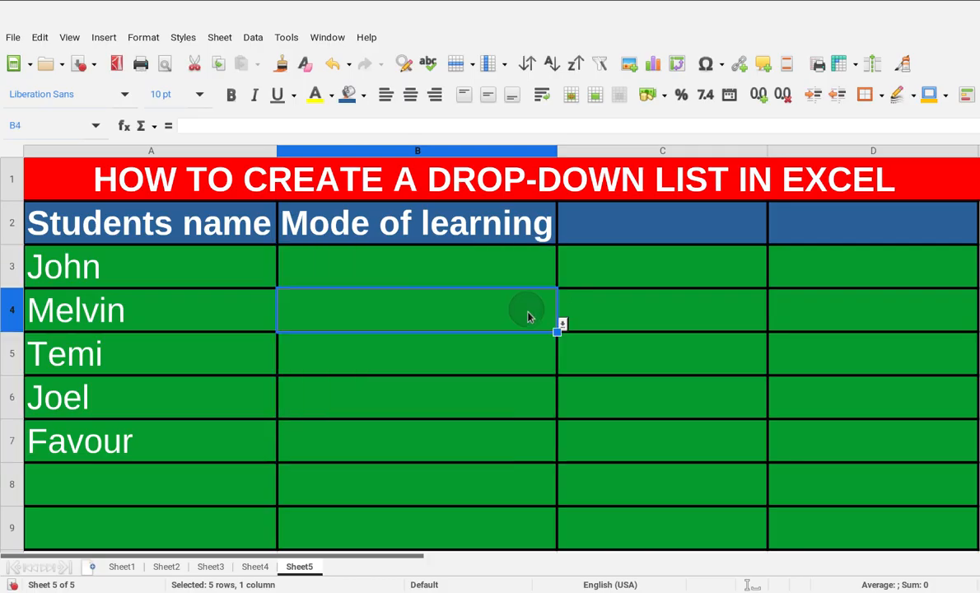
pyautogui.click(503, 364)
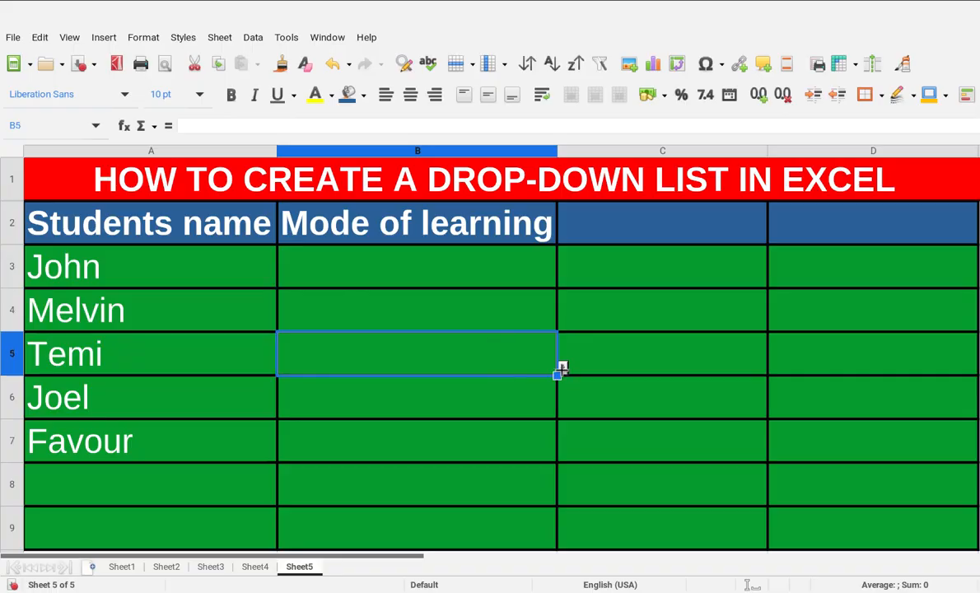
pyautogui.click(520, 399)
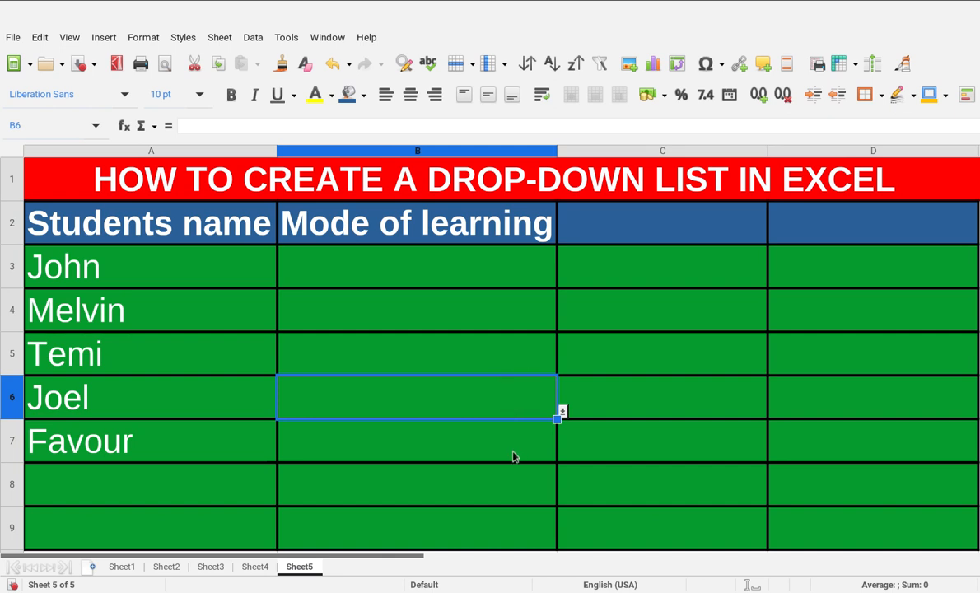
pyautogui.click(514, 455)
pyautogui.click(506, 362)
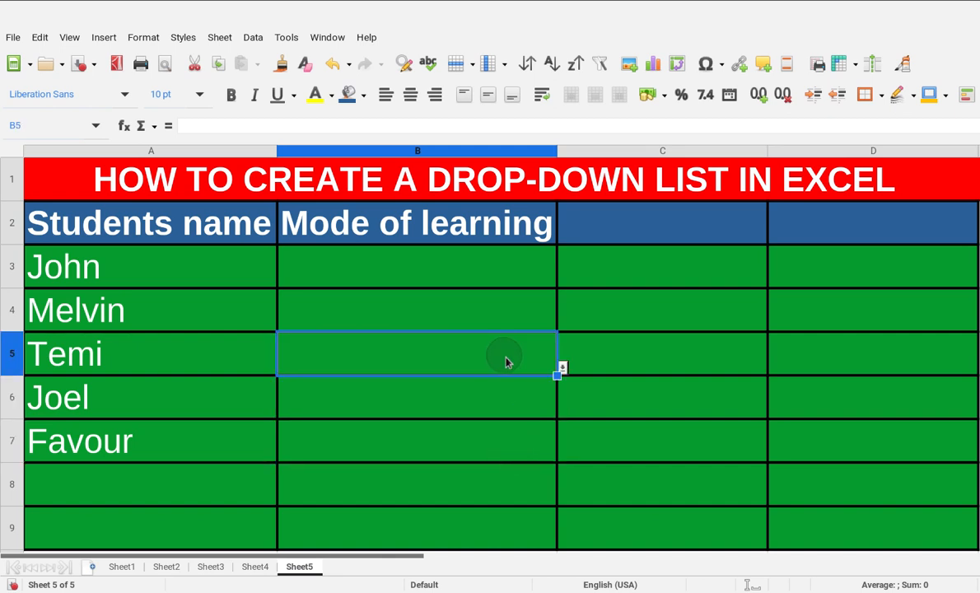
# Choose Offline from the selection list in B3 and Hybrid in B4.
pyautogui.click(475, 265)
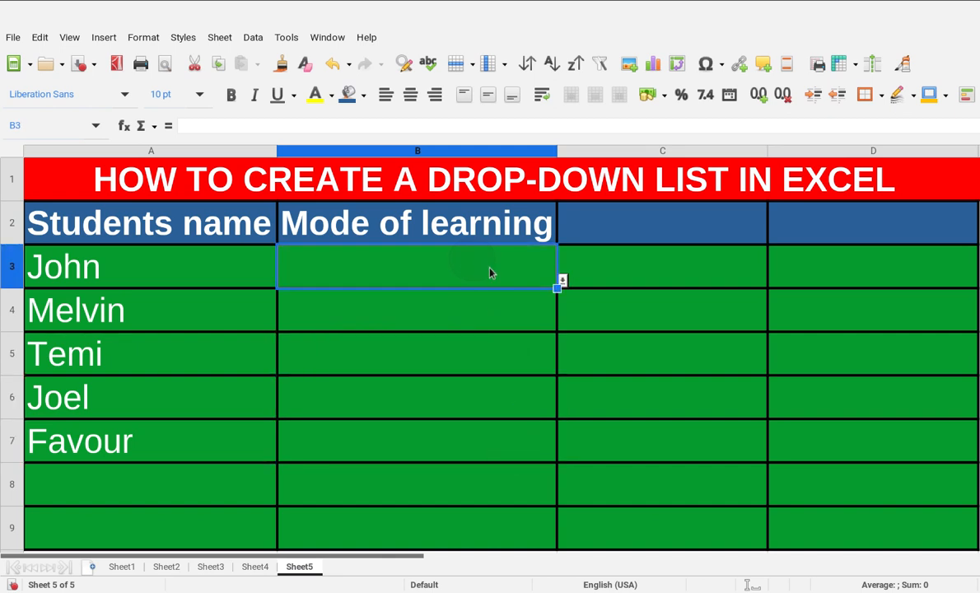
pyautogui.click(562, 281)
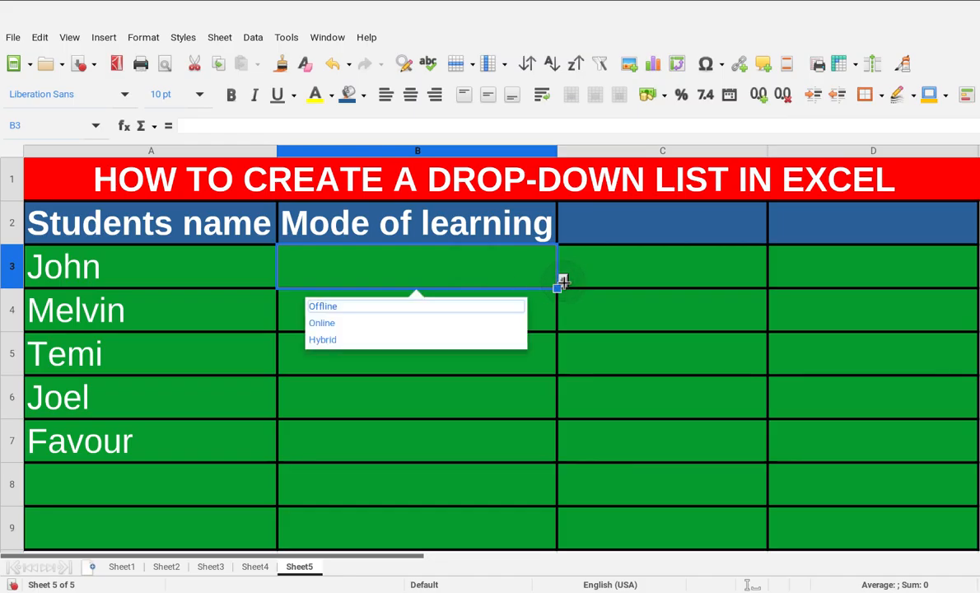
pyautogui.click(378, 311)
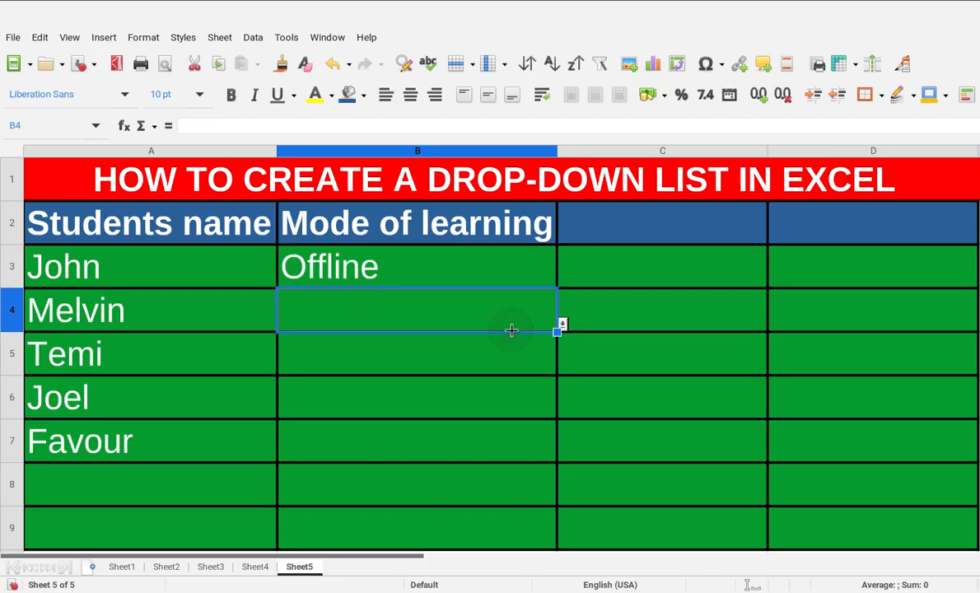
pyautogui.click(562, 324)
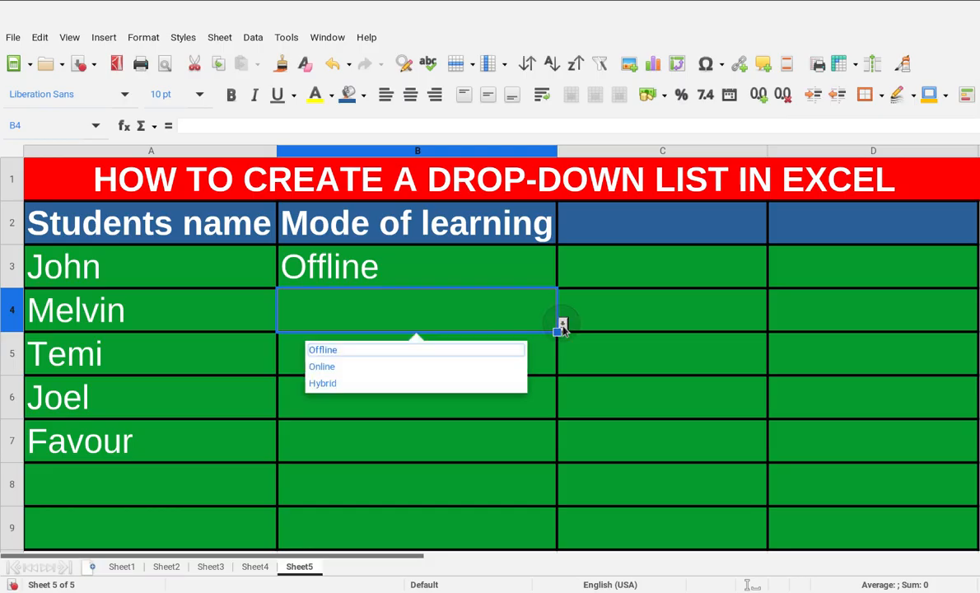
pyautogui.click(323, 383)
# Set the mode of learning to Online in both B5 and B6 using their selection lists.
pyautogui.click(423, 358)
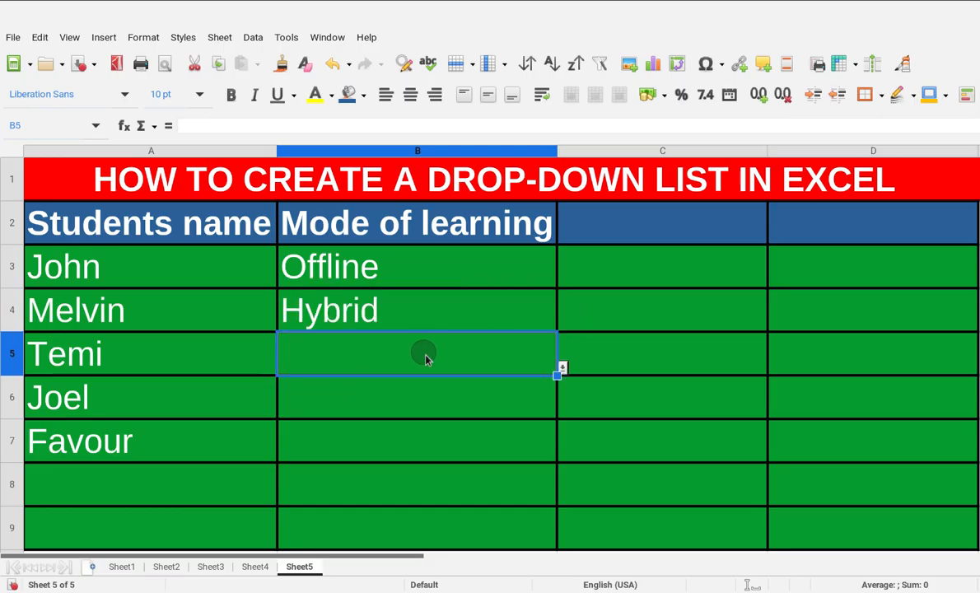
pyautogui.click(561, 367)
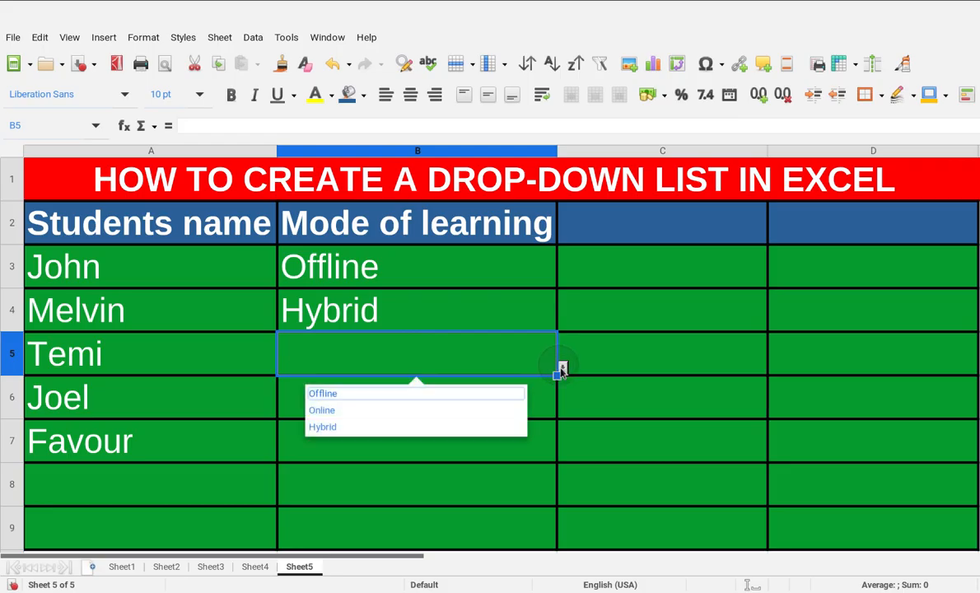
pyautogui.click(355, 409)
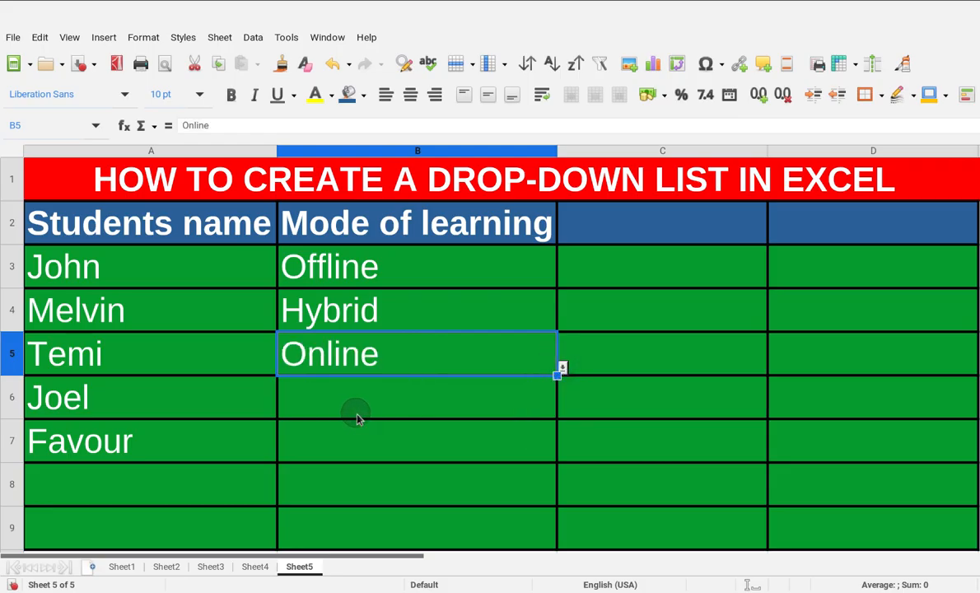
pyautogui.click(508, 406)
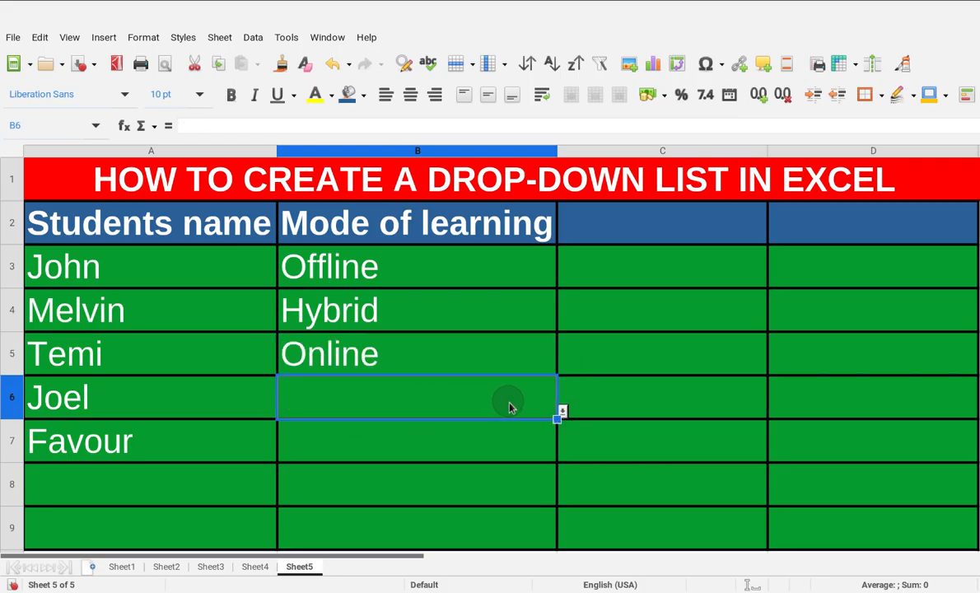
pyautogui.click(563, 410)
pyautogui.click(327, 457)
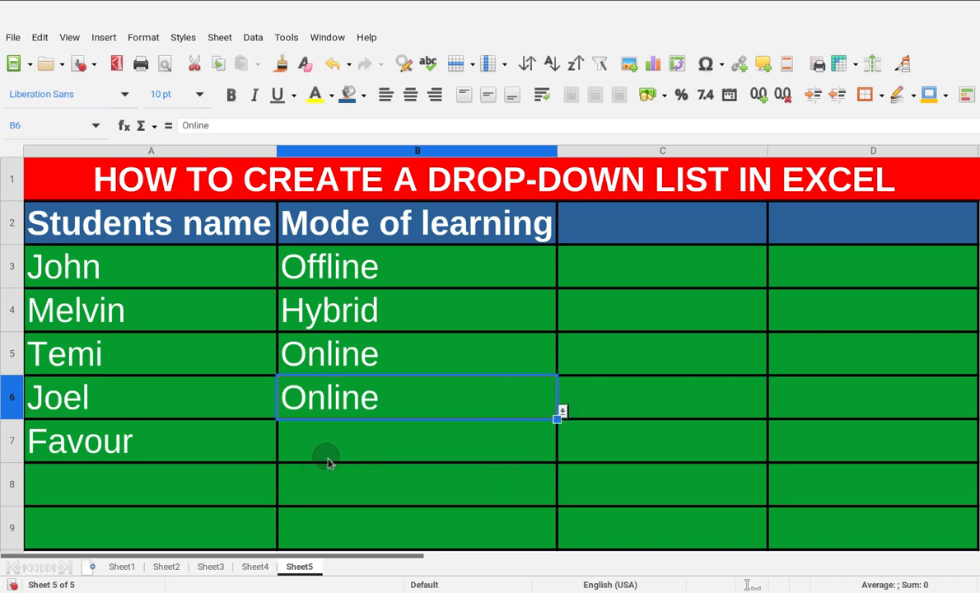
# Pick Offline from the selection list in cell B7.
pyautogui.click(515, 451)
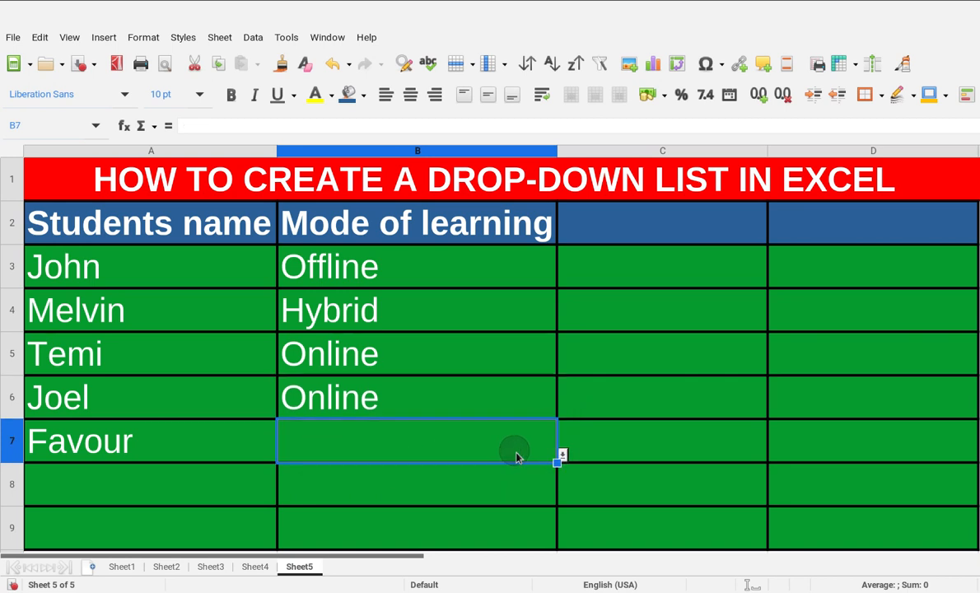
pyautogui.click(562, 454)
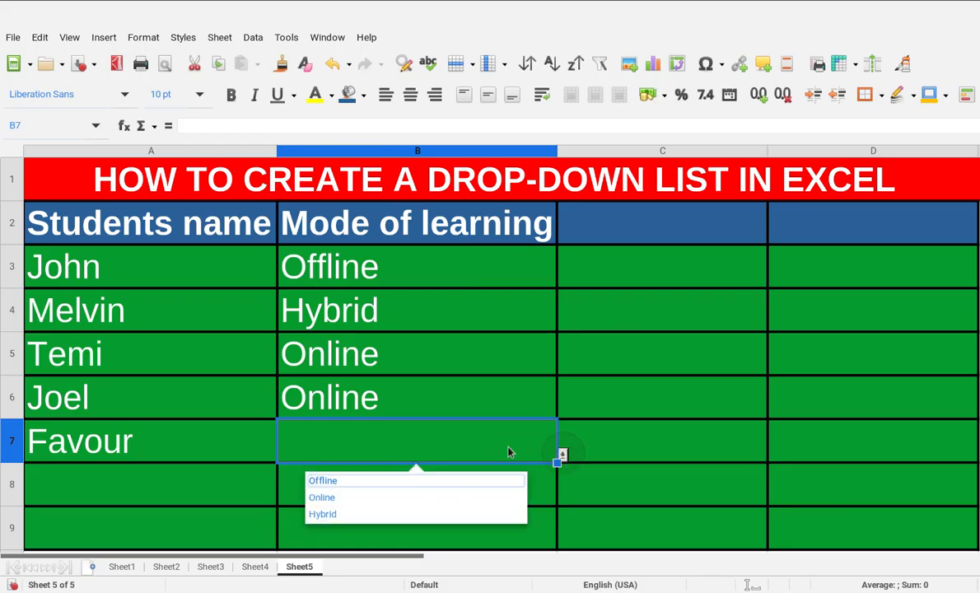
pyautogui.click(345, 484)
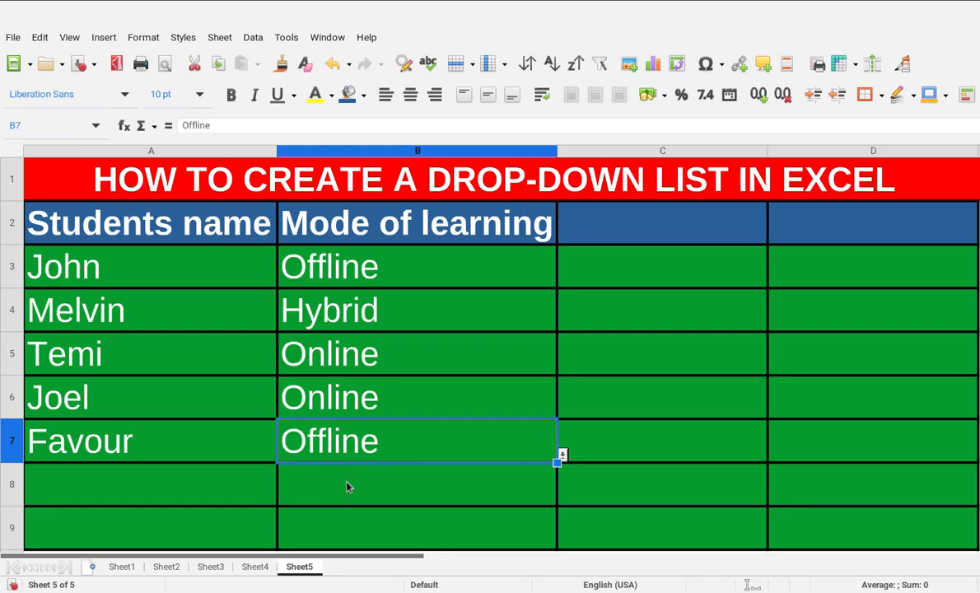